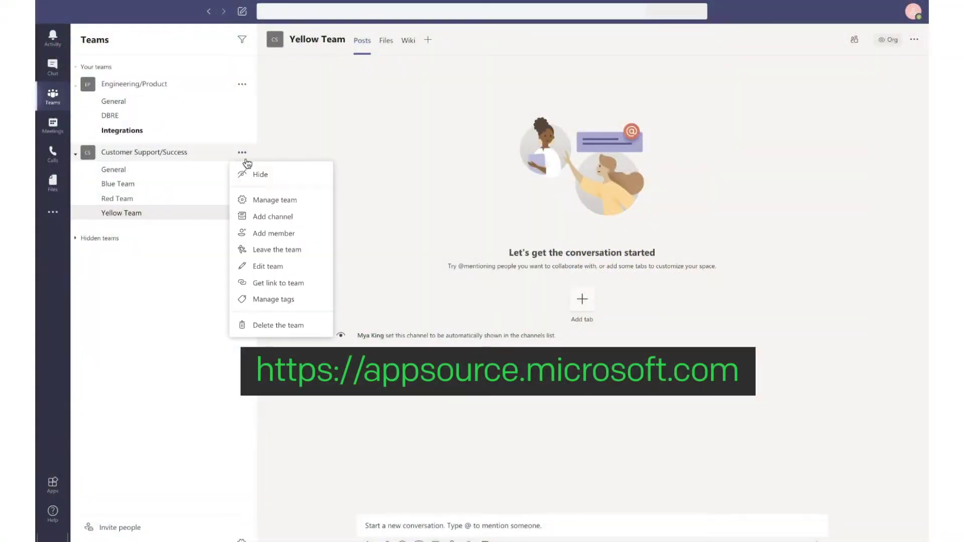
# From the Customer Support/Success team's apps, search 'Pager' and open the PagerDuty app
pyautogui.click(269, 198)
pyautogui.click(436, 87)
pyautogui.click(877, 110)
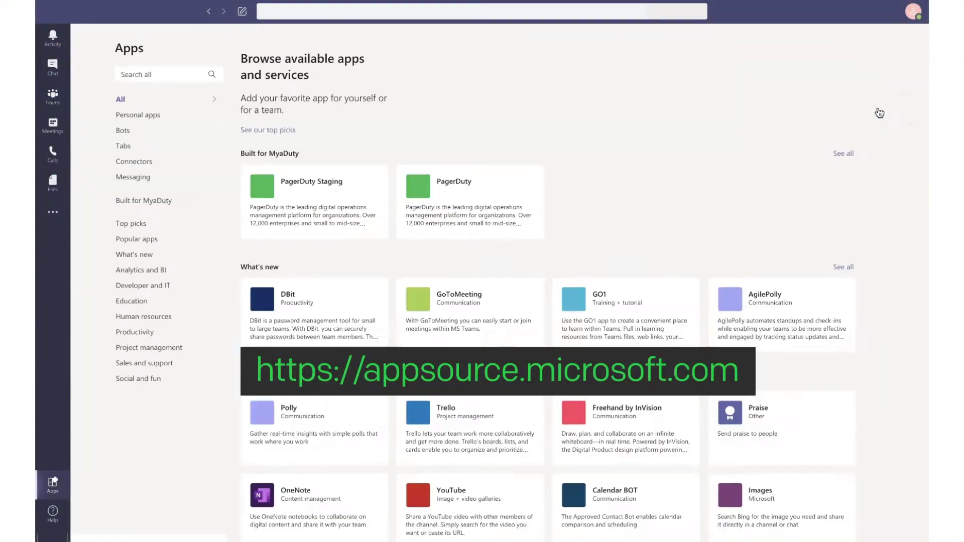
pyautogui.click(147, 74)
pyautogui.write('Pager')
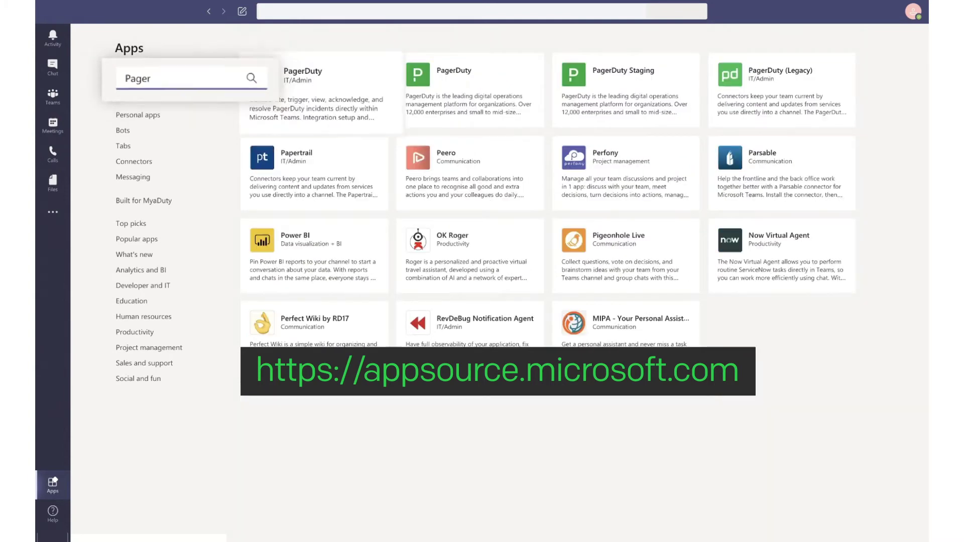
pyautogui.moveTo(306, 91)
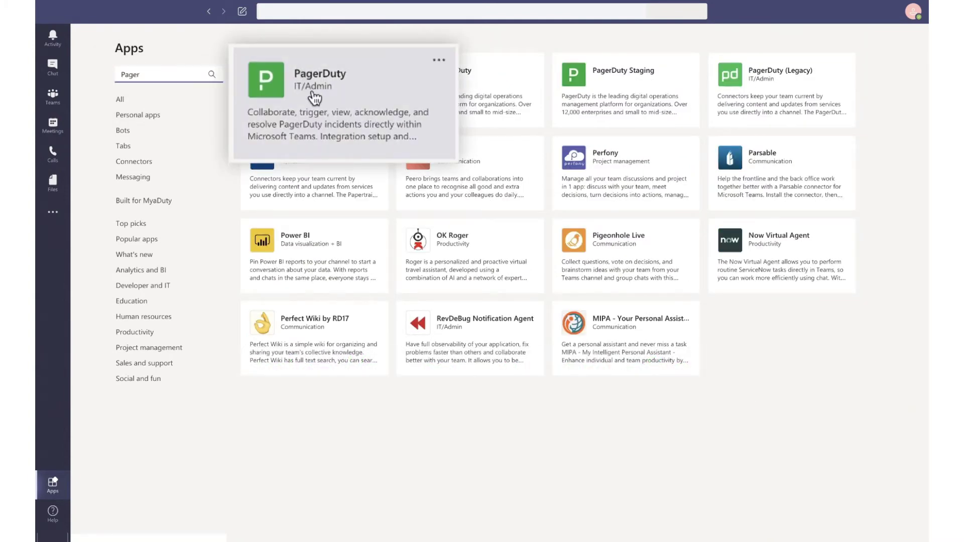
pyautogui.click(293, 83)
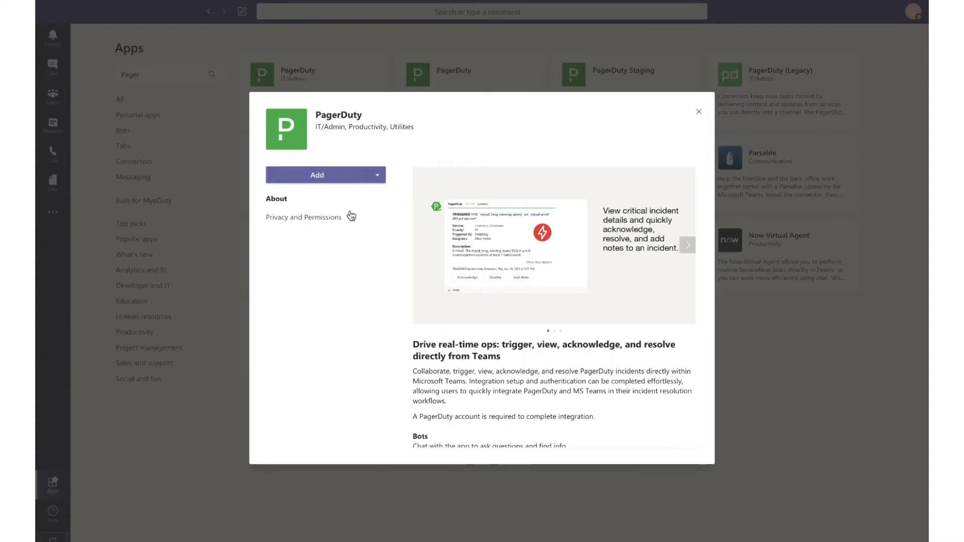
# Add PagerDuty to the team and set up its bot in the General channel
pyautogui.click(379, 178)
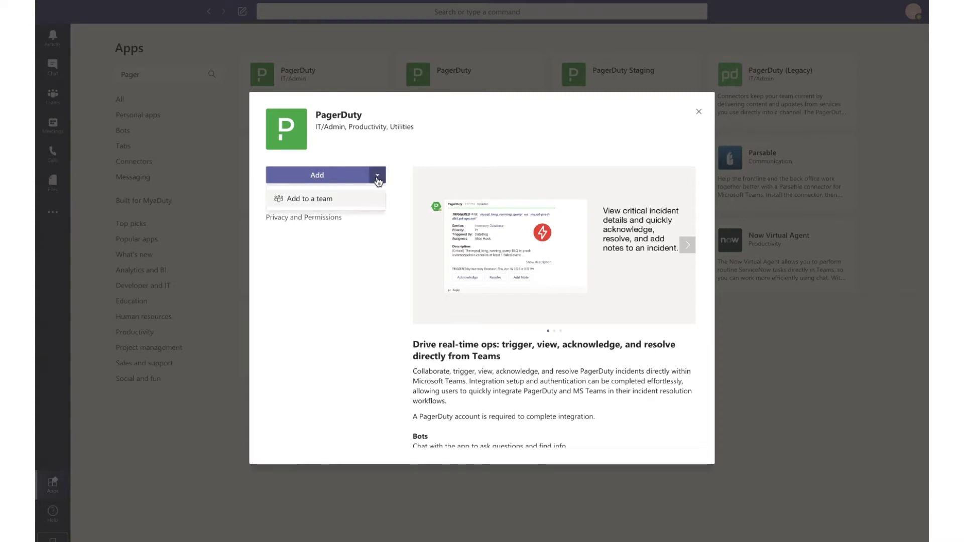
pyautogui.click(357, 202)
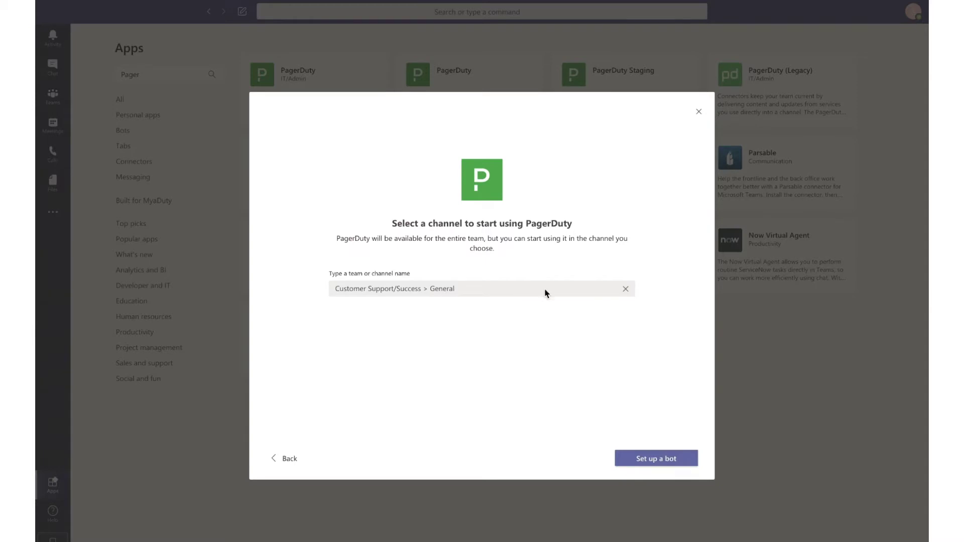
pyautogui.click(651, 461)
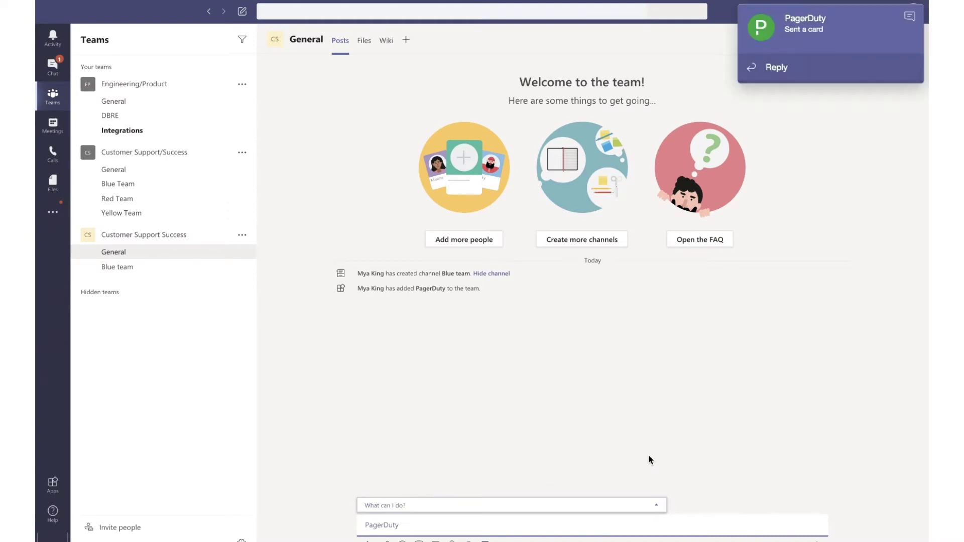
# Open the PagerDuty bot chat and show the instructions for users who are not PagerDuty admins
pyautogui.click(52, 65)
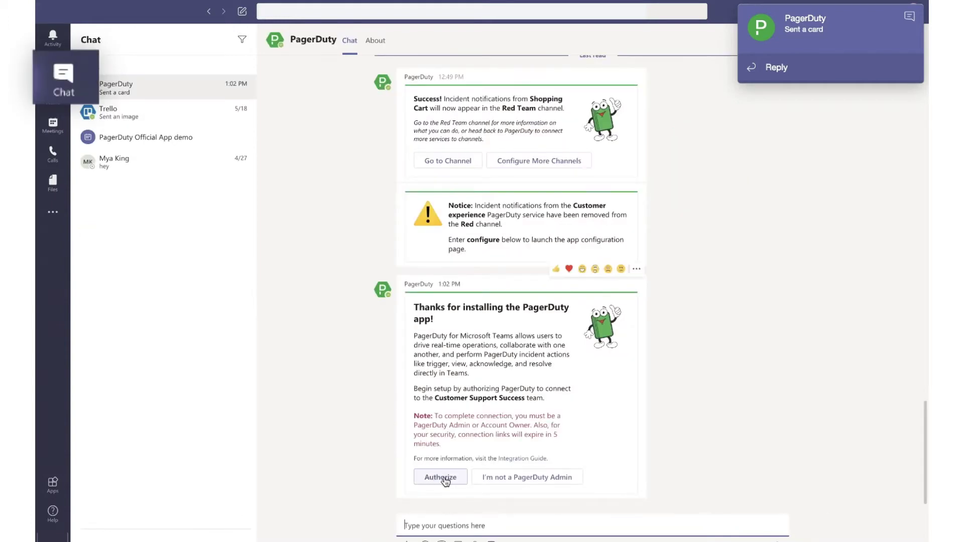
pyautogui.click(527, 479)
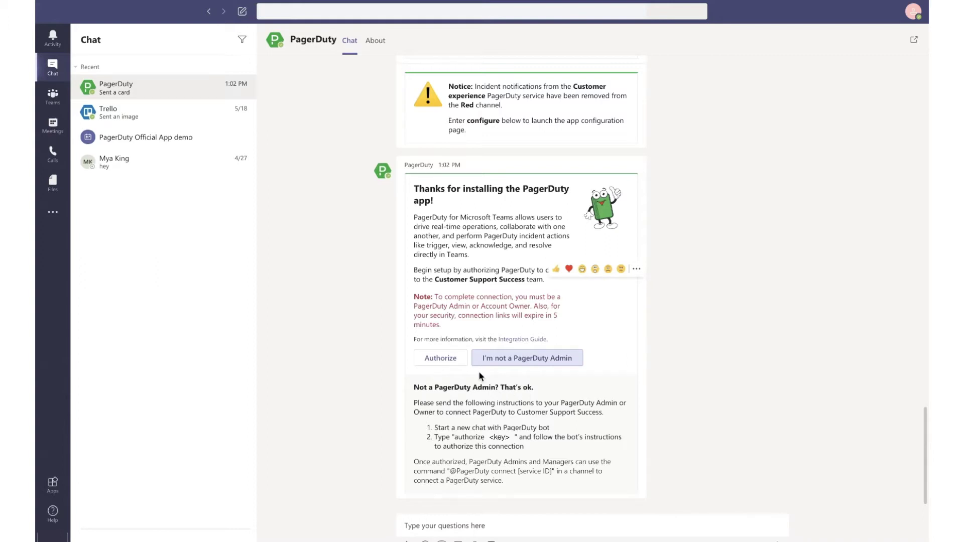
# Authorize PagerDuty for the team and sign in to the PagerDuty account
pyautogui.click(441, 358)
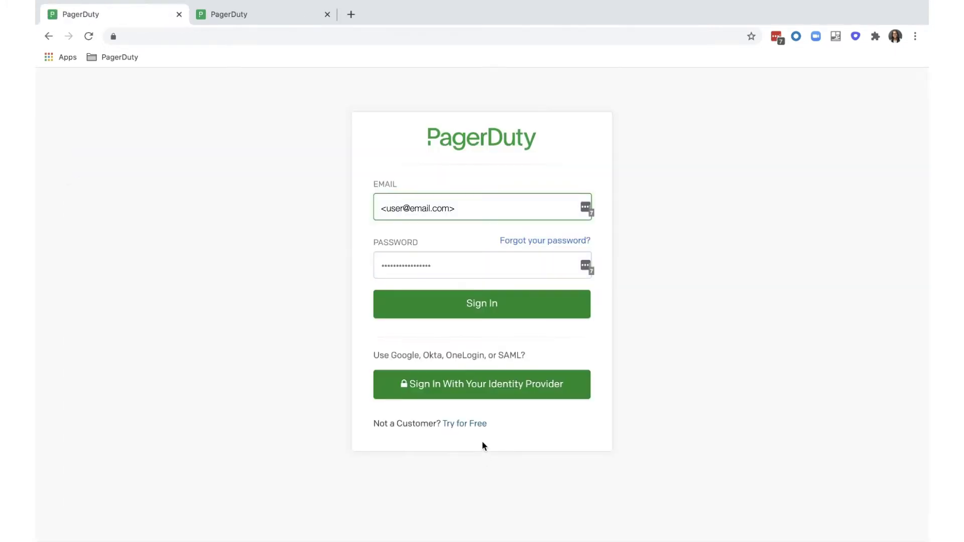
pyautogui.click(501, 303)
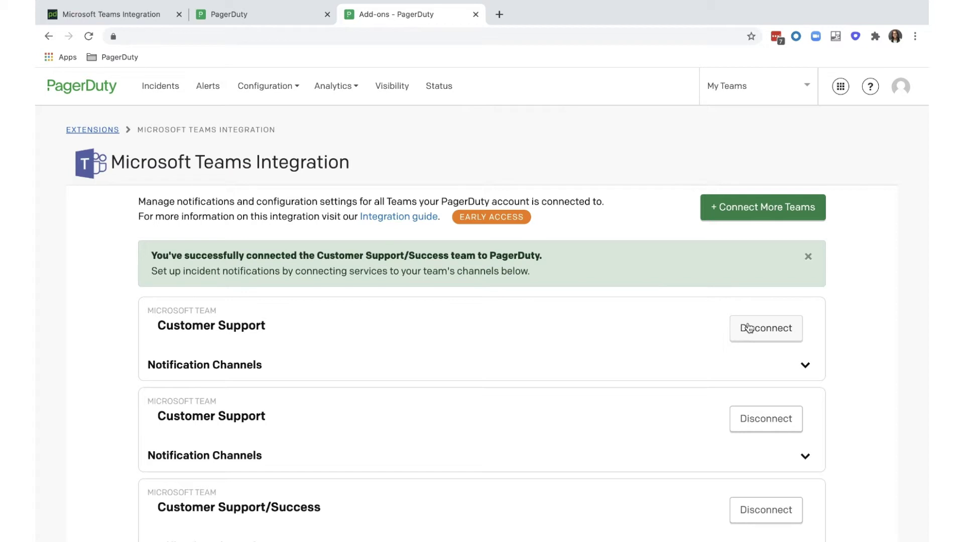
# Scroll the Microsoft Teams Integration page down to the Customer Support/Success team
pyautogui.scroll(-4, 805, 330)
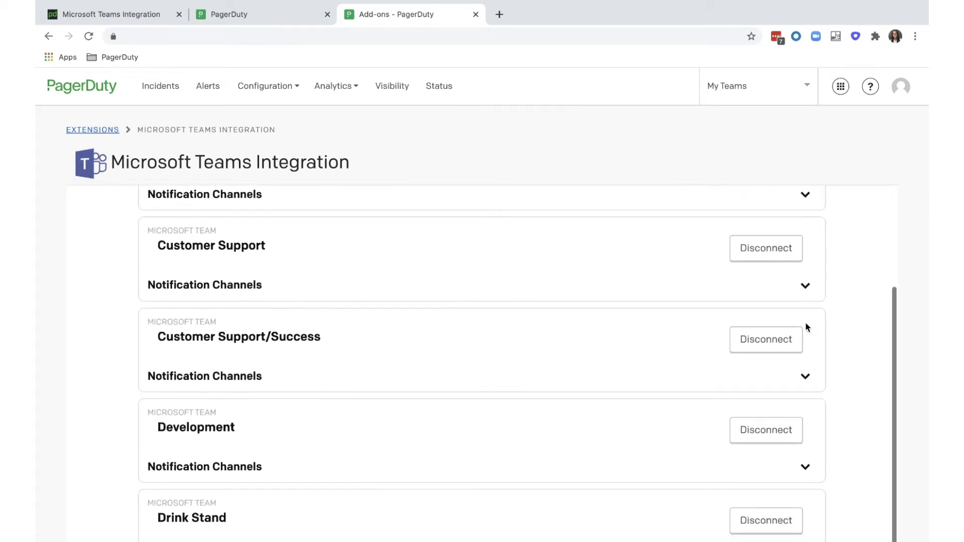
# Connect the Customer experience service to the Red Team notification channel
pyautogui.click(805, 376)
pyautogui.scroll(-2, 573, 381)
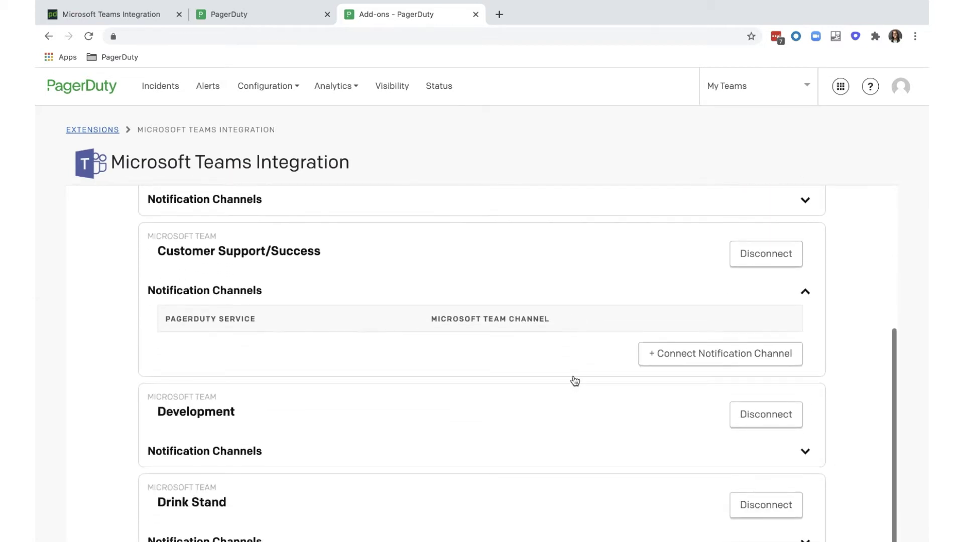
pyautogui.click(685, 355)
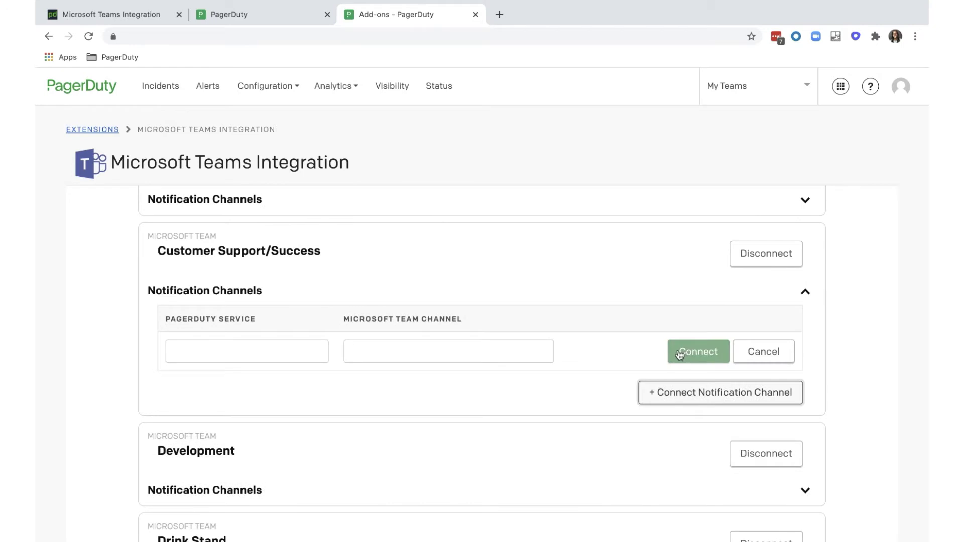
pyautogui.click(222, 355)
pyautogui.click(232, 383)
pyautogui.click(354, 352)
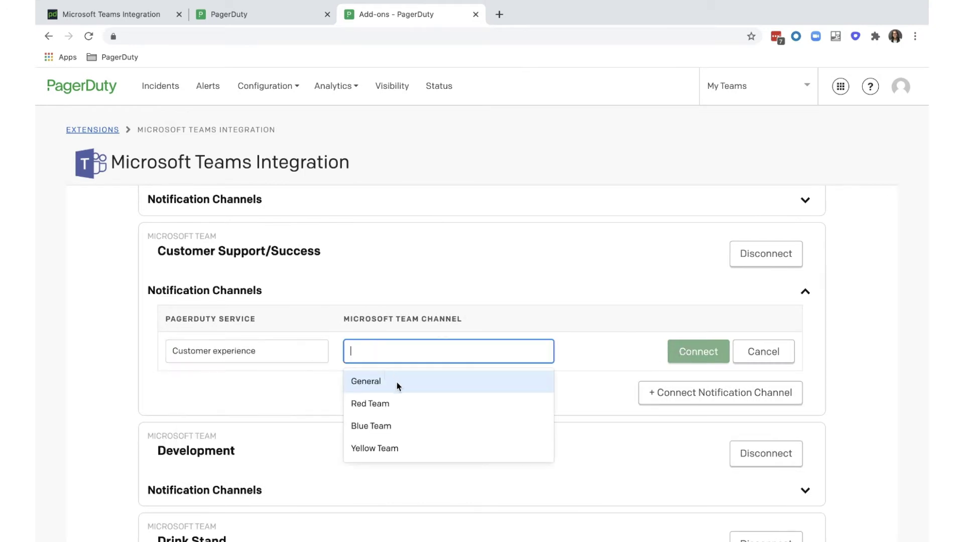
pyautogui.click(402, 408)
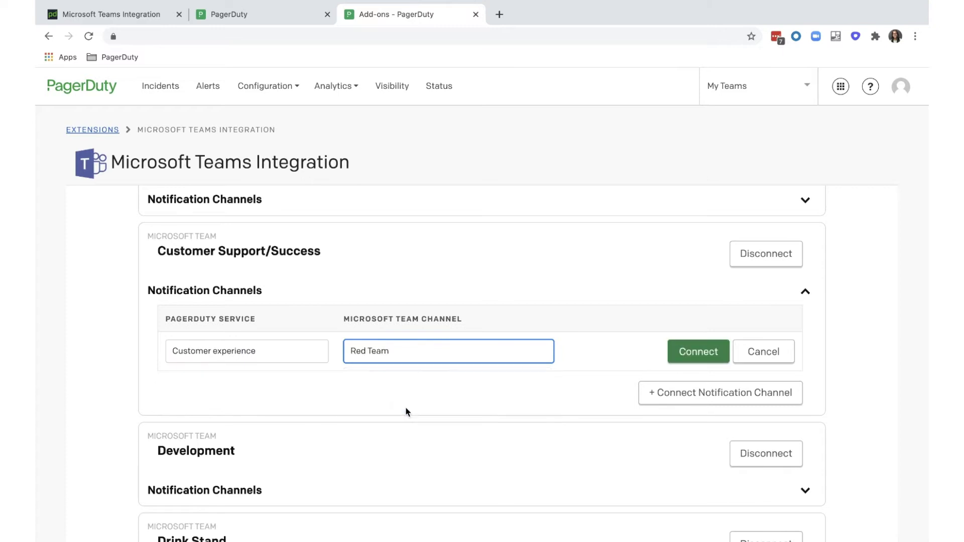
pyautogui.click(698, 358)
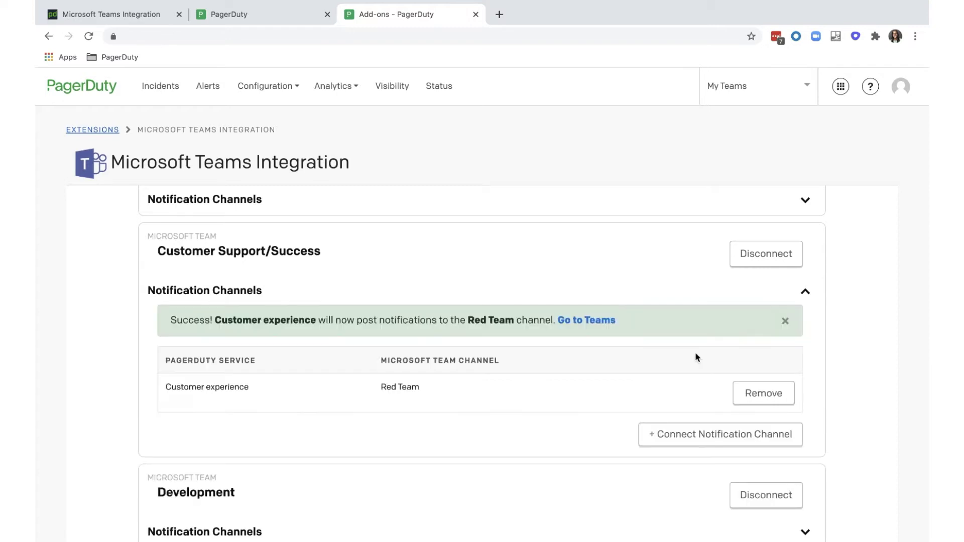
# Connect the Inventory Database service to the Blue Team notification channel
pyautogui.scroll(-1, 695, 382)
pyautogui.click(693, 421)
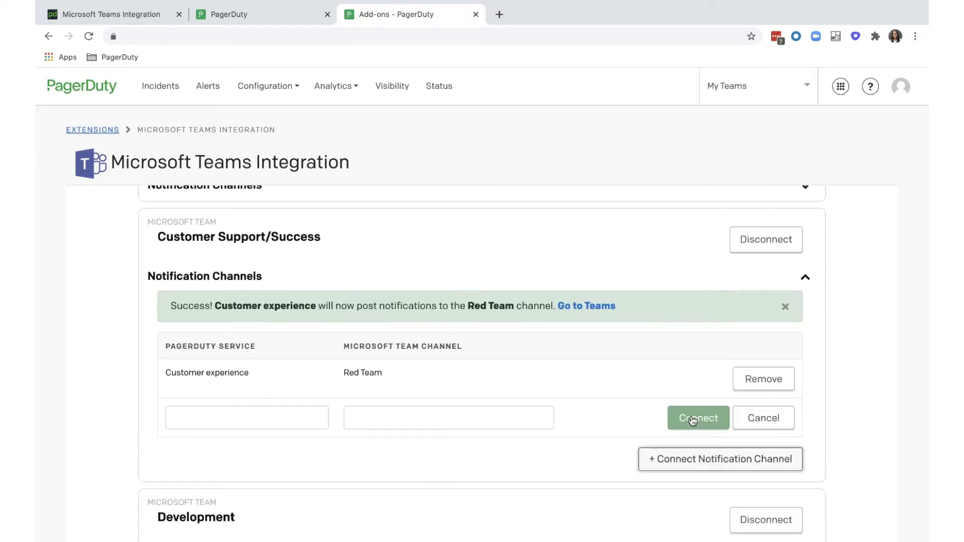
pyautogui.click(237, 416)
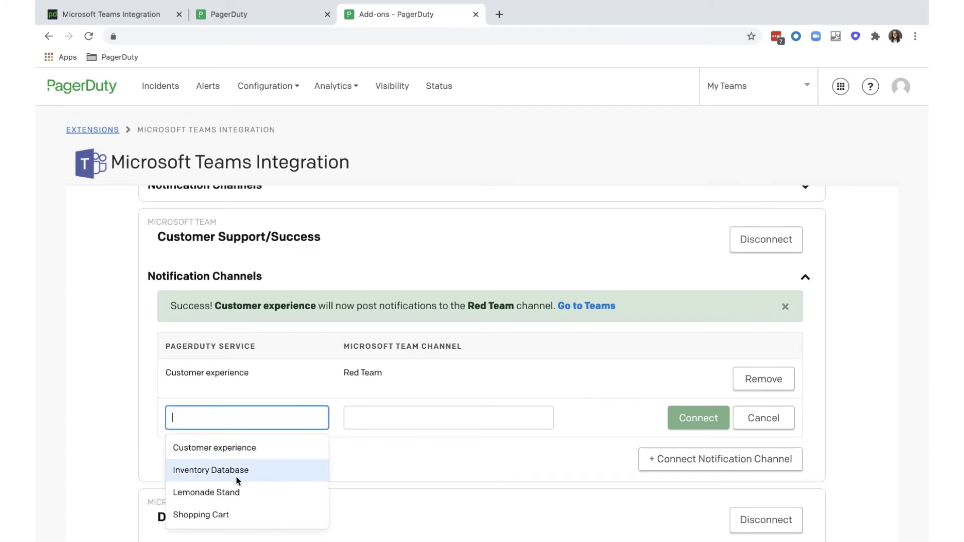
pyautogui.click(236, 472)
pyautogui.click(387, 419)
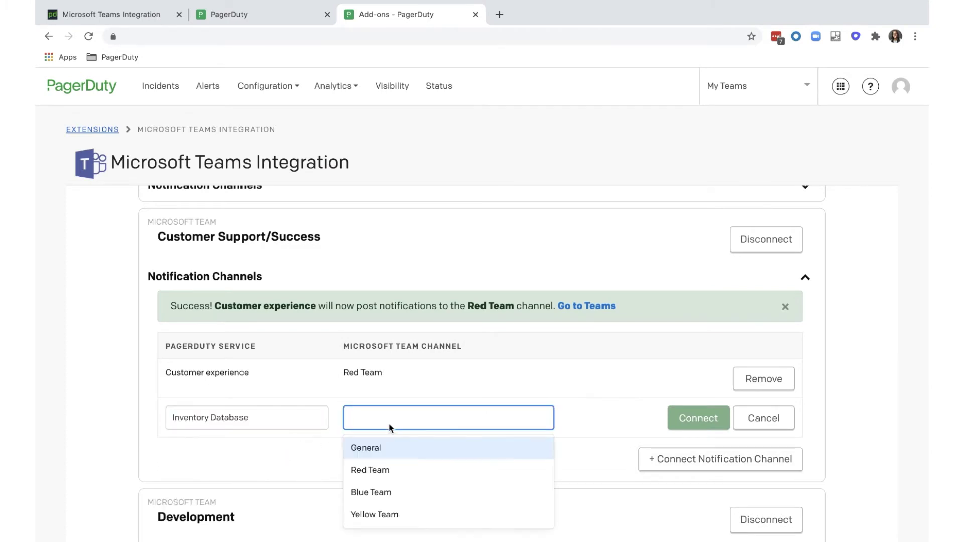
pyautogui.click(390, 494)
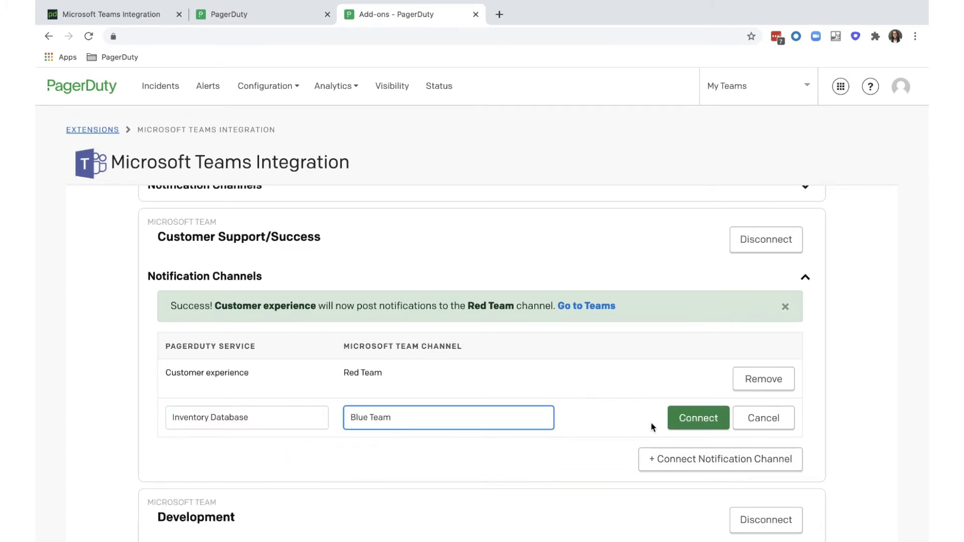
pyautogui.click(709, 423)
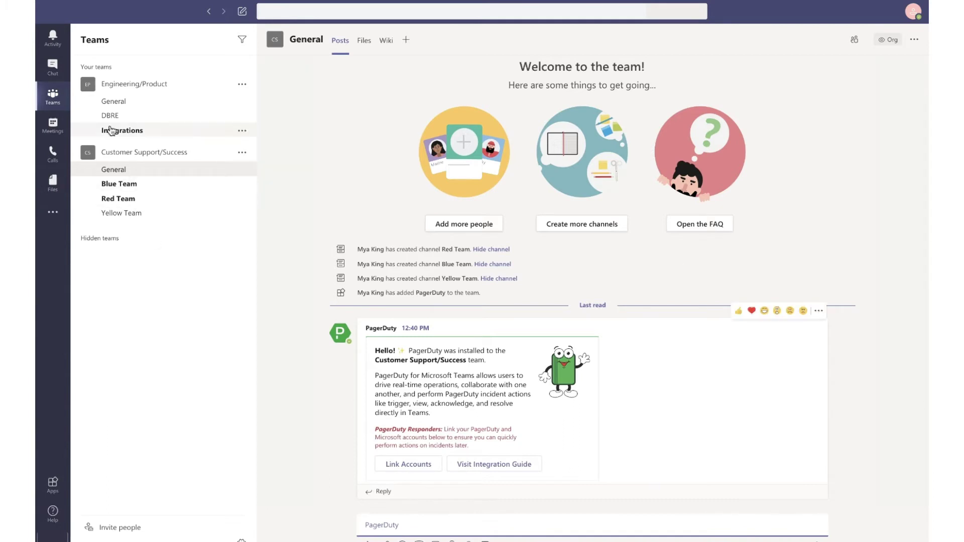
# Back in Teams, go to the chats list
pyautogui.click(50, 69)
pyautogui.click(478, 525)
pyautogui.write('@pa')
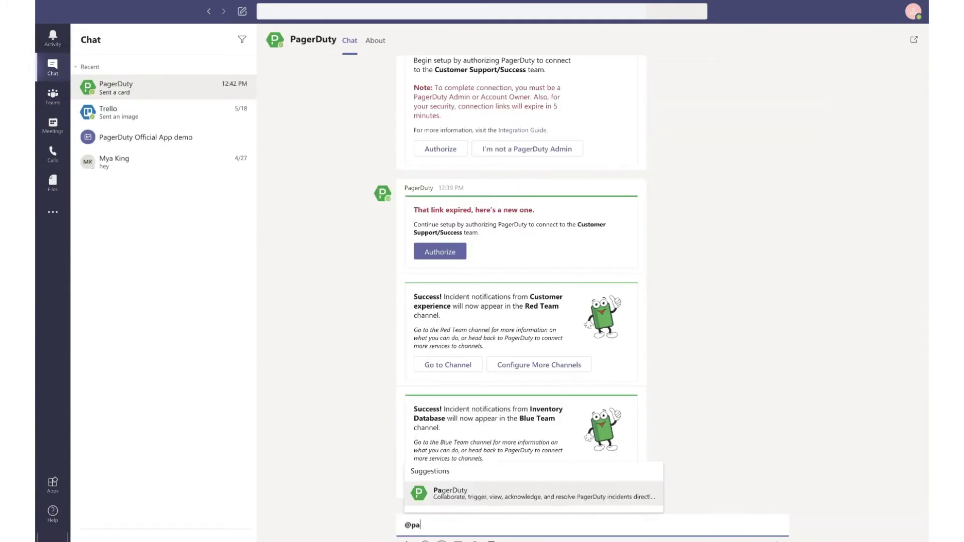
pyautogui.press('Return')
pyautogui.write('linkUser')
pyautogui.press('Return')
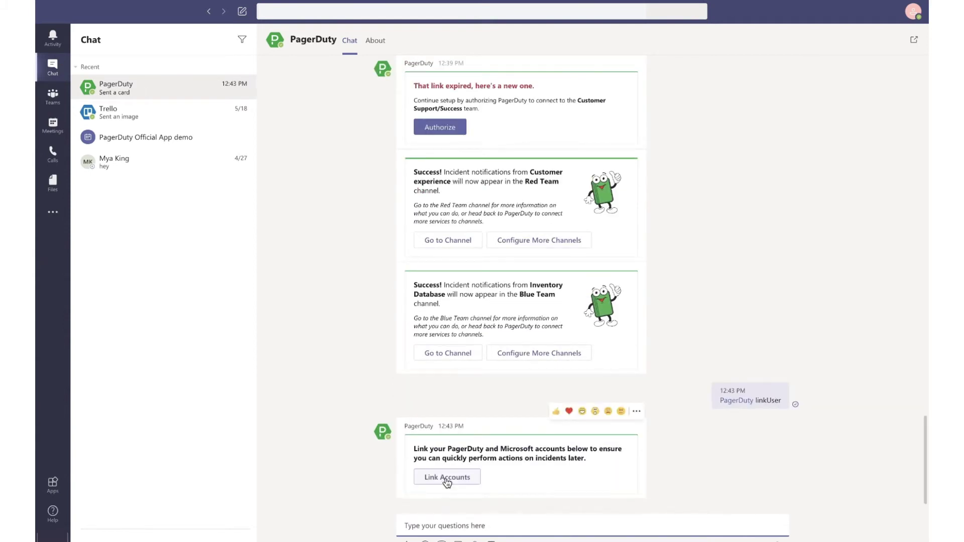
# Link the accounts by choosing the PagerDuty account in the browser, then return to Teams
pyautogui.click(447, 480)
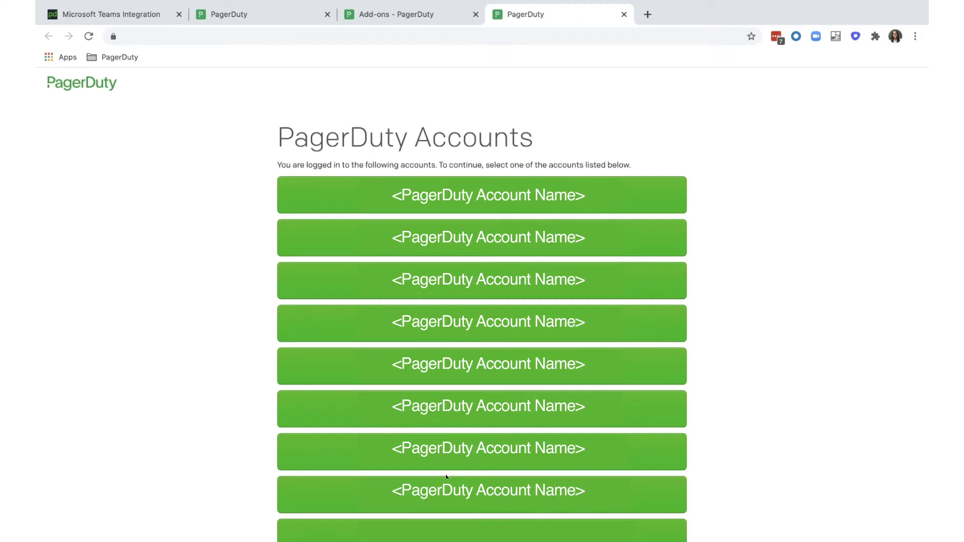
pyautogui.click(446, 478)
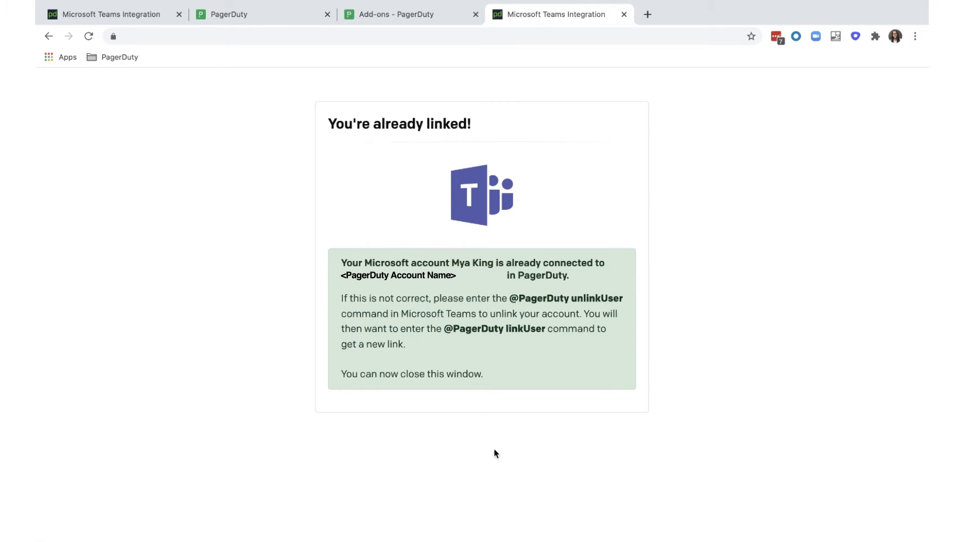
pyautogui.press('super+Tab')
pyautogui.click(472, 525)
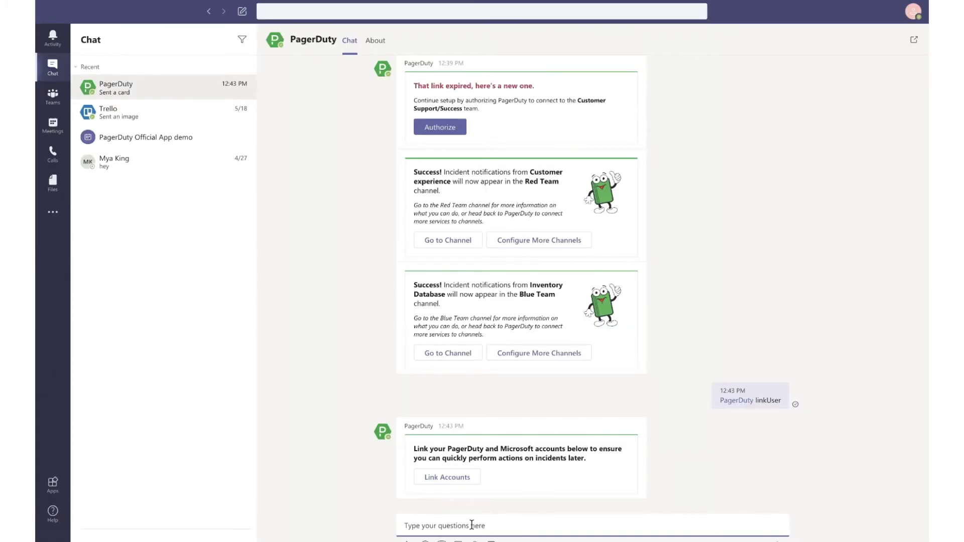
pyautogui.write('@pag')
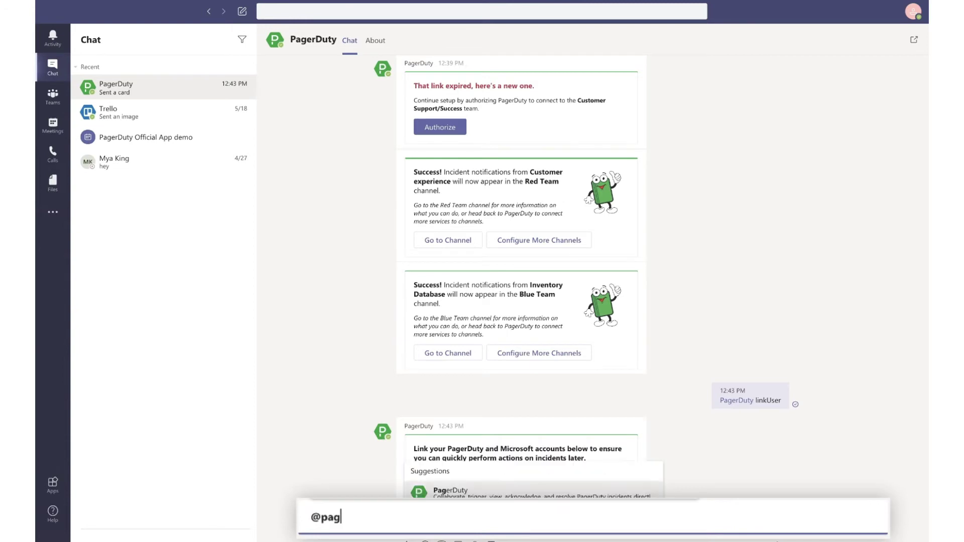
pyautogui.click(511, 489)
pyautogui.write('unlinkUser')
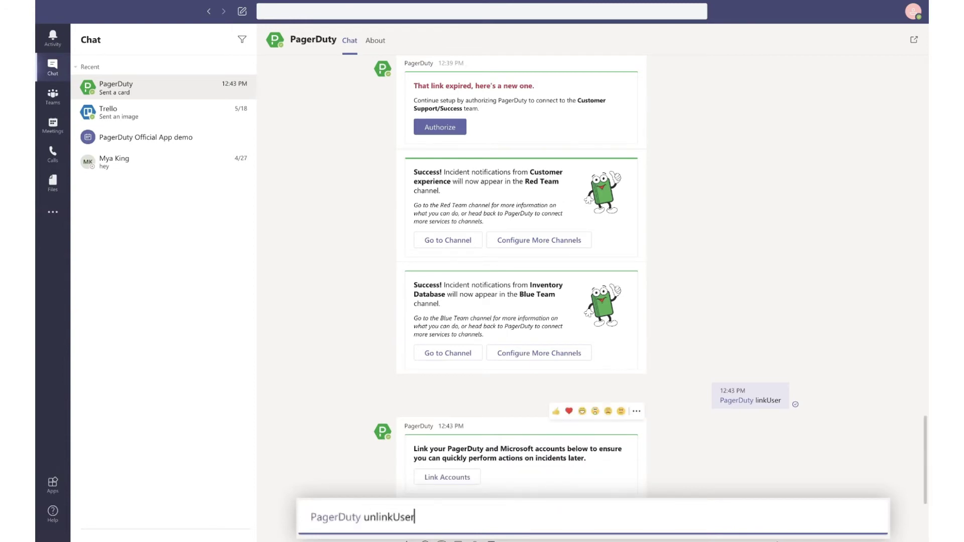
pyautogui.press('Return')
pyautogui.click(446, 479)
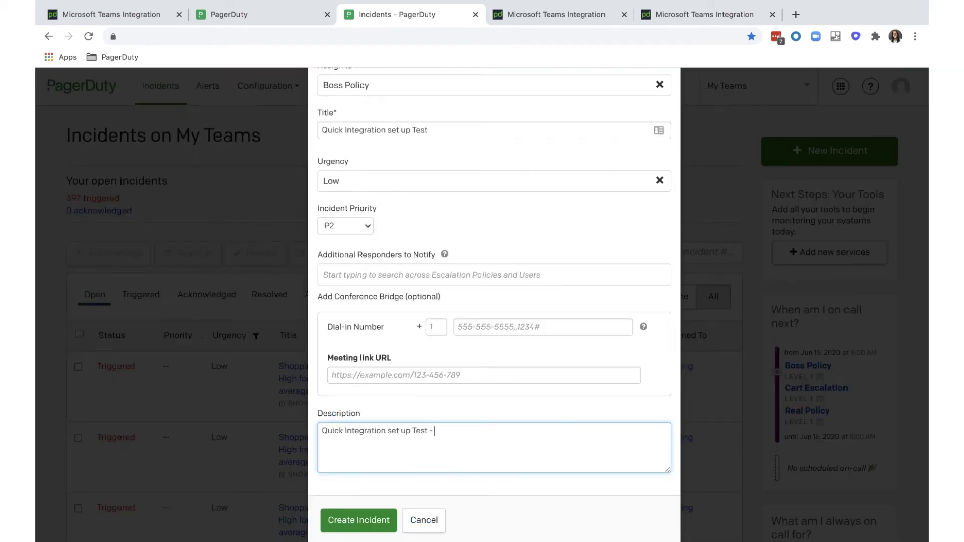
# Add the description 'Please ignore test incident' and create incident #1248
pyautogui.write('Please ignore test incident')
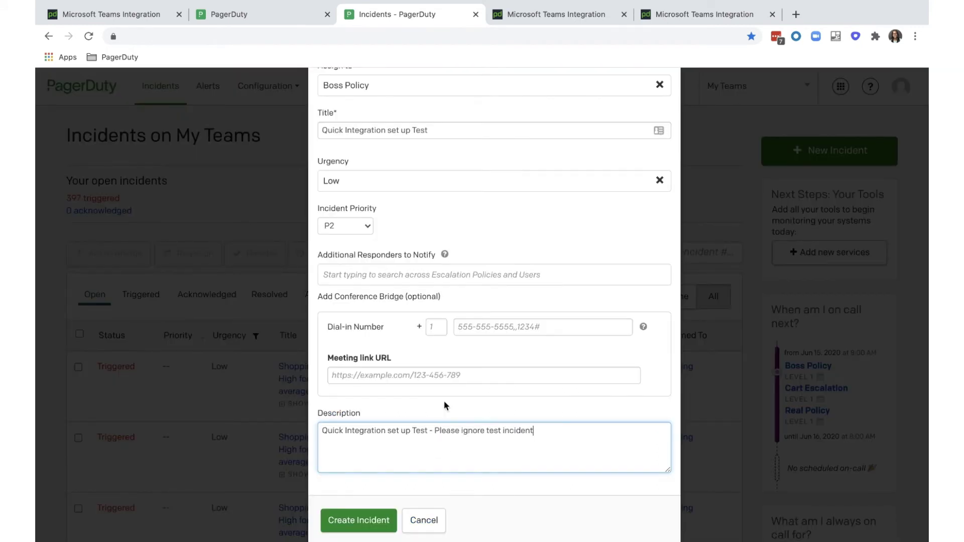
pyautogui.scroll(-1, 402, 468)
pyautogui.click(367, 518)
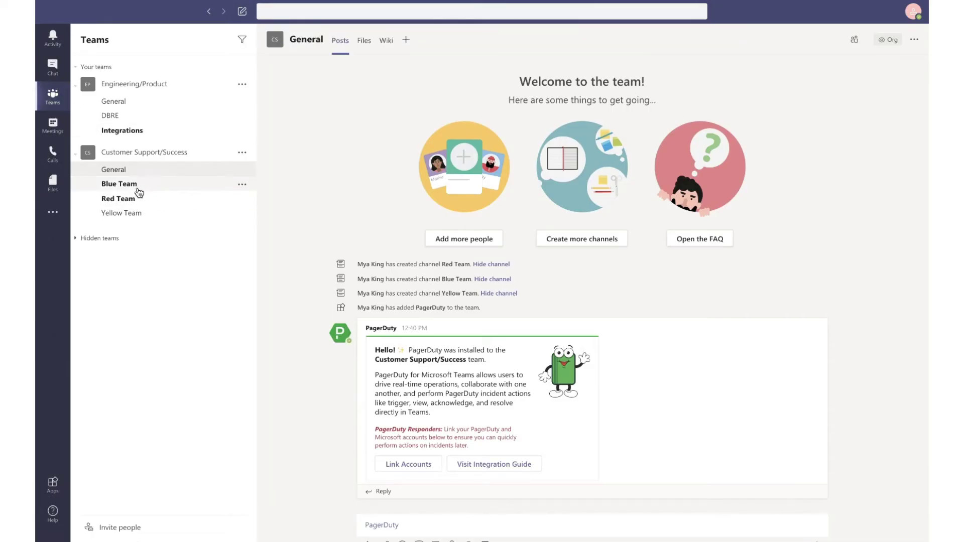
# In the Red Team channel, add 'Test Note' to incident #1248, then acknowledge and resolve it
pyautogui.click(139, 193)
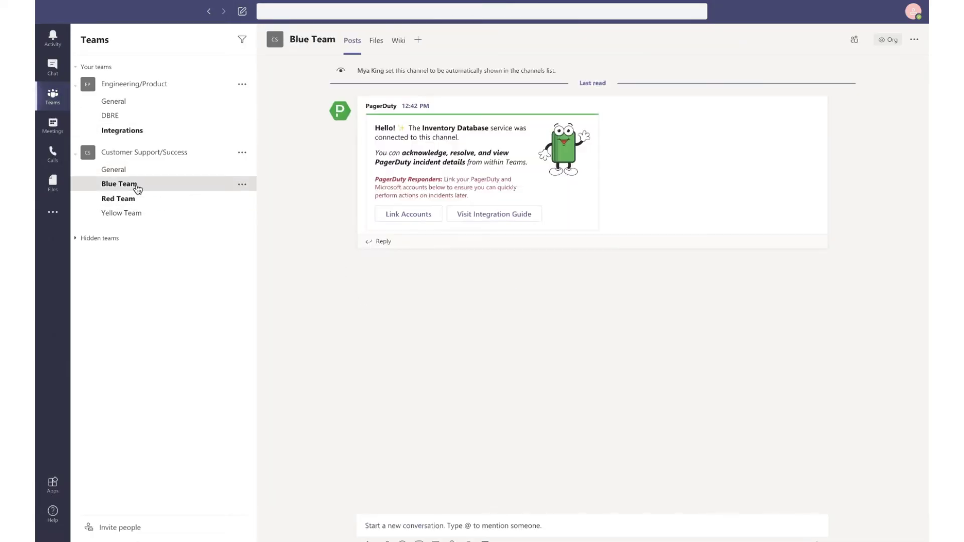
pyautogui.click(140, 202)
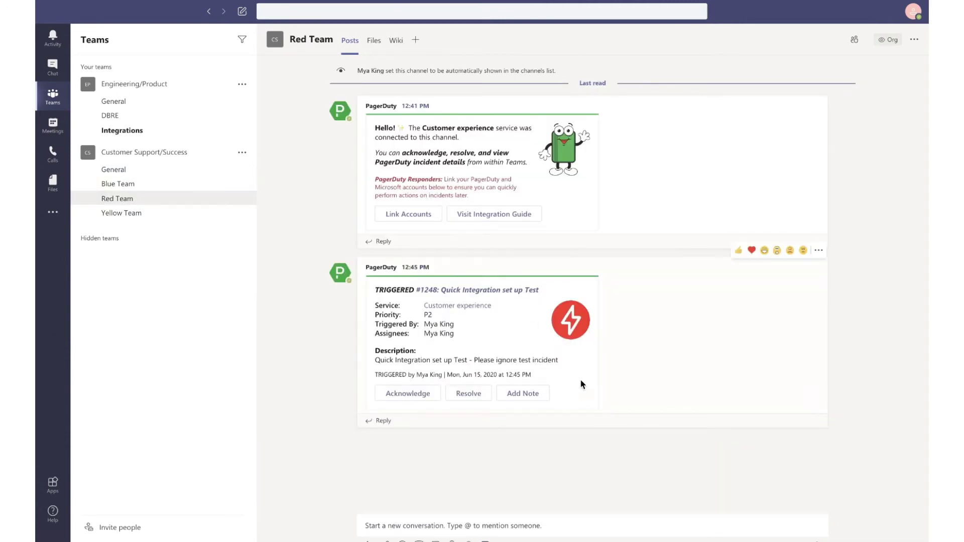
pyautogui.click(530, 396)
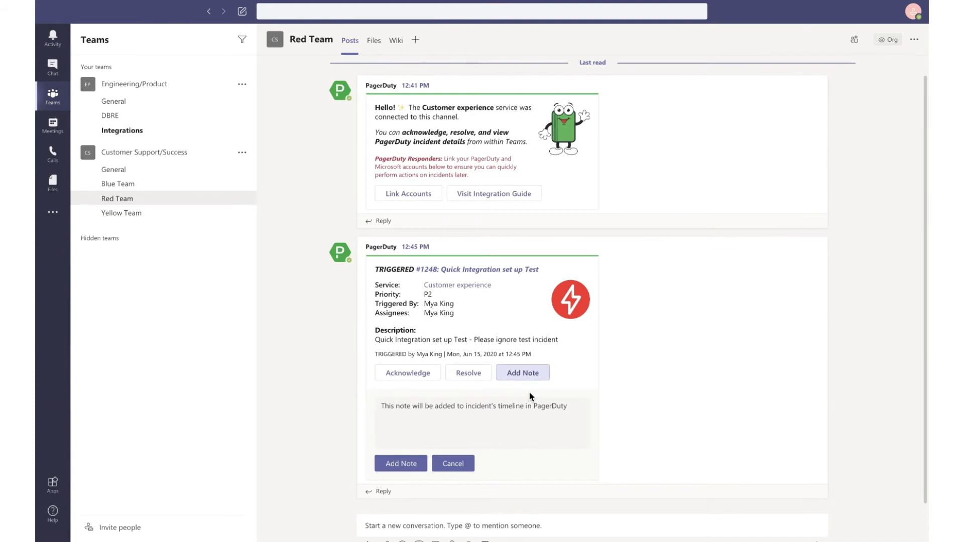
pyautogui.click(530, 400)
pyautogui.write('Test Note')
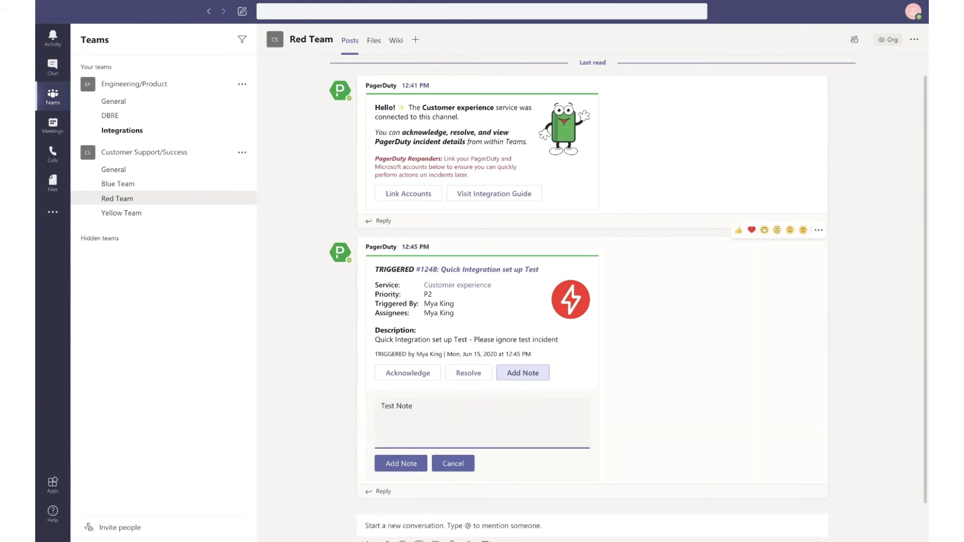
pyautogui.click(399, 463)
pyautogui.click(416, 399)
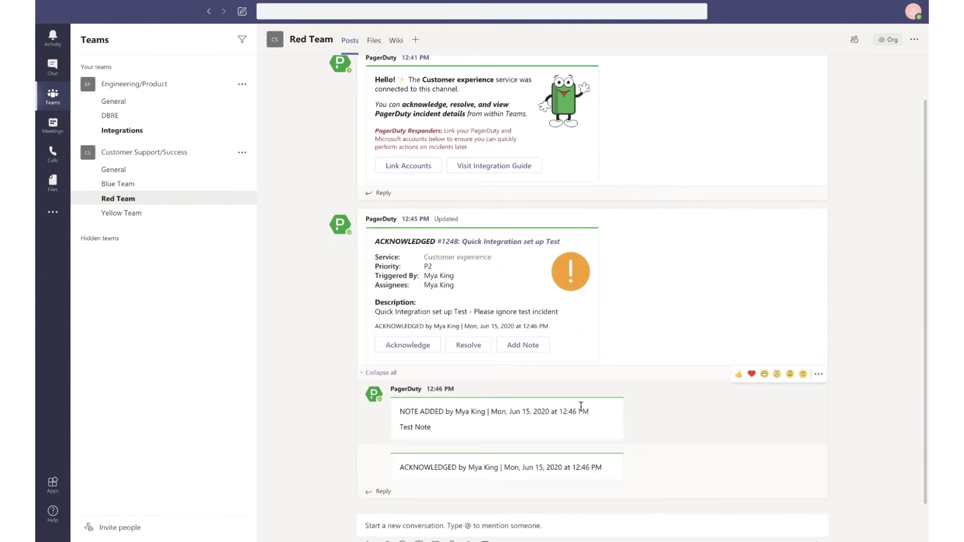
pyautogui.click(466, 347)
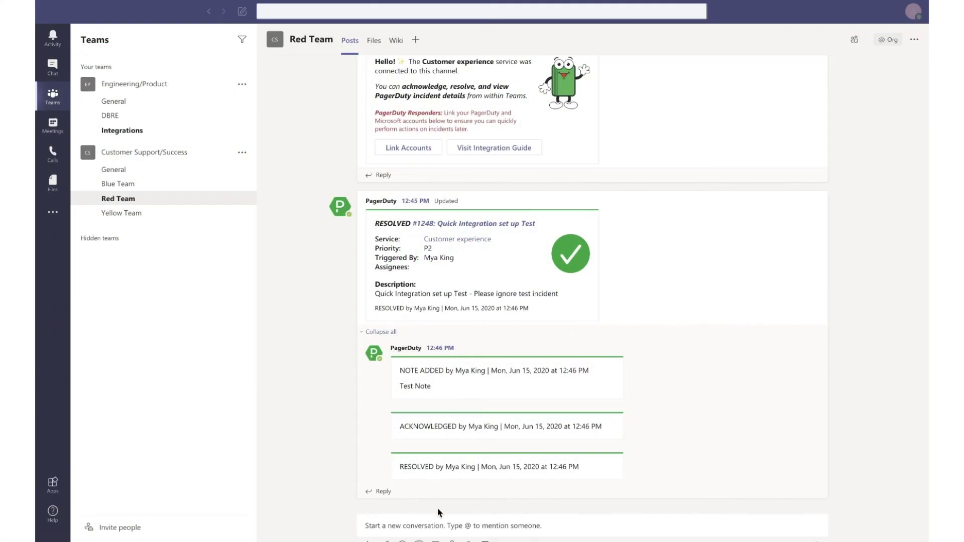
pyautogui.click(440, 528)
pyautogui.write('@pag')
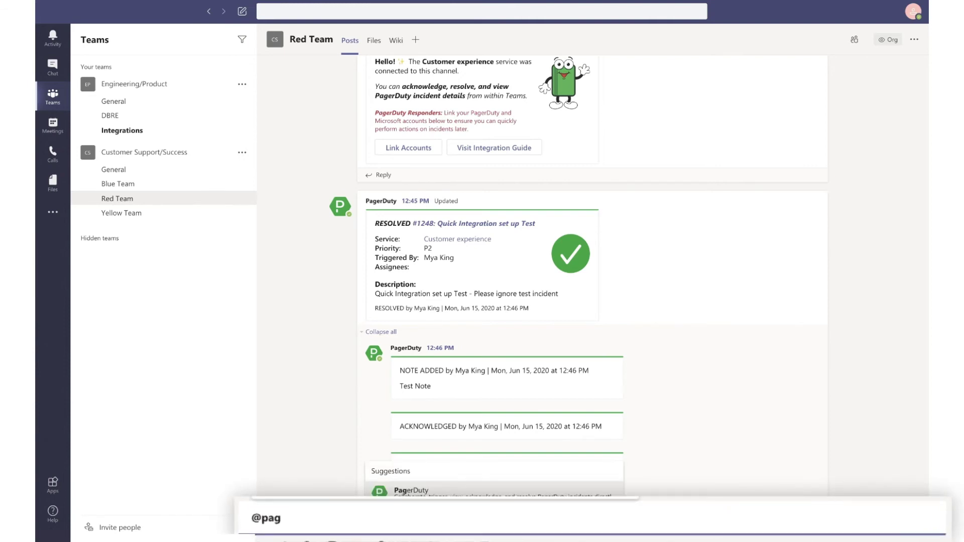
pyautogui.press('Return')
pyautogui.write('trigger')
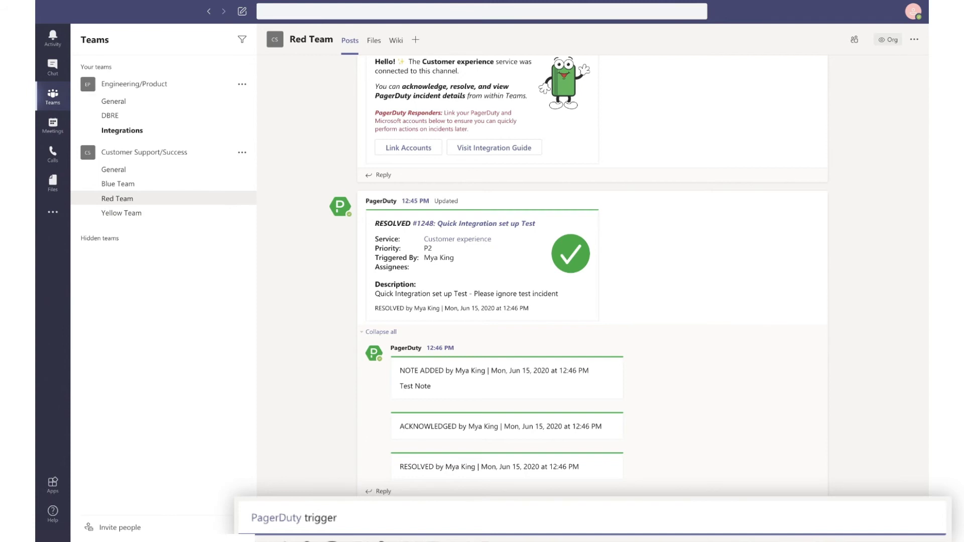
pyautogui.press('Return')
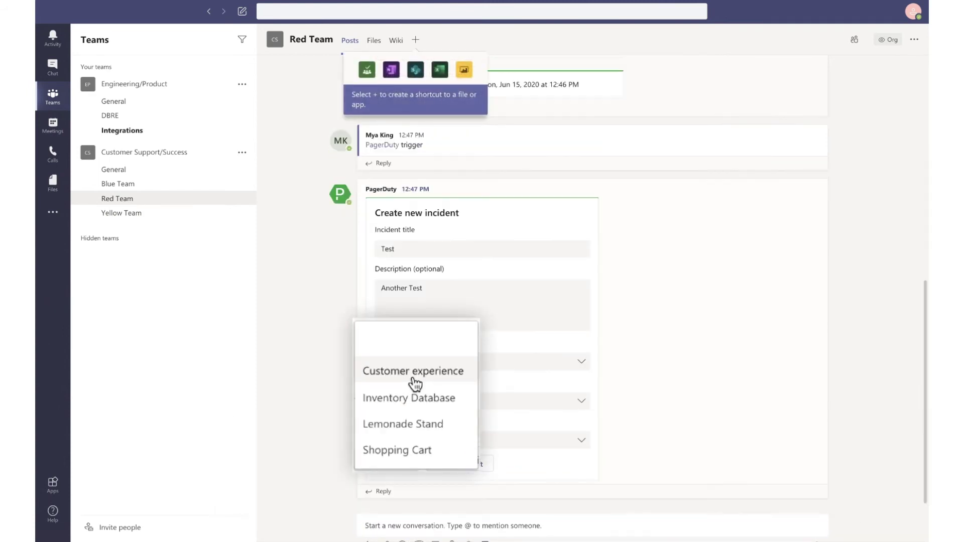
pyautogui.click(414, 384)
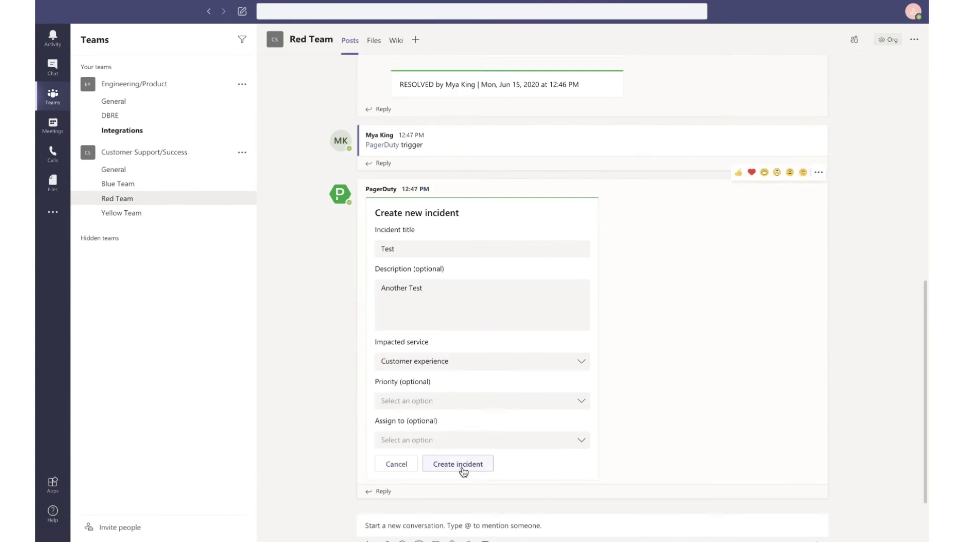
pyautogui.click(463, 471)
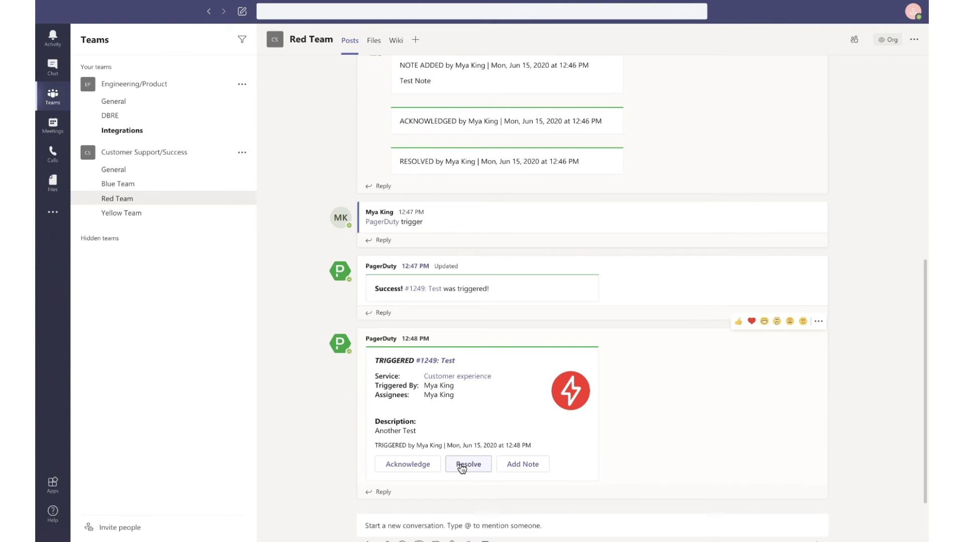
pyautogui.click(422, 526)
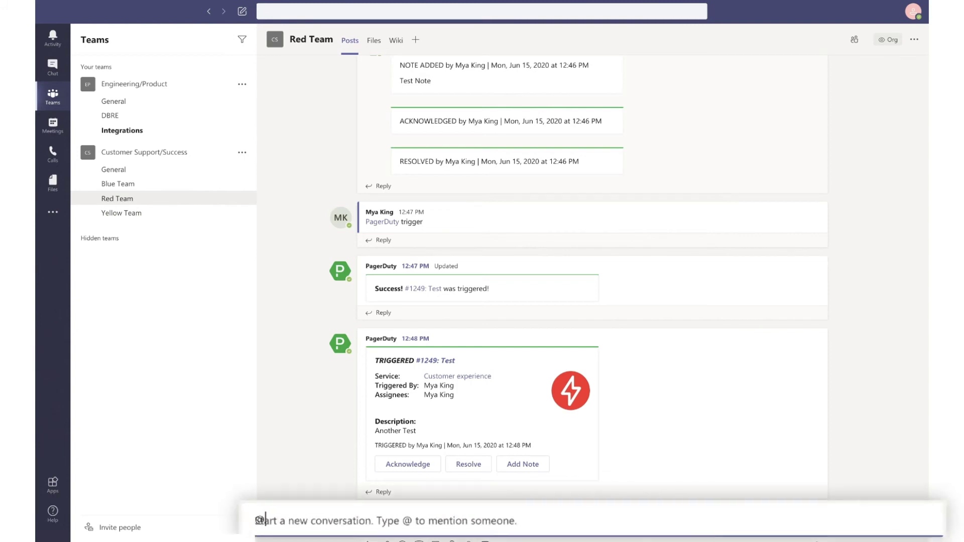
pyautogui.write('@pager')
pyautogui.press('Return')
pyautogui.write('connect')
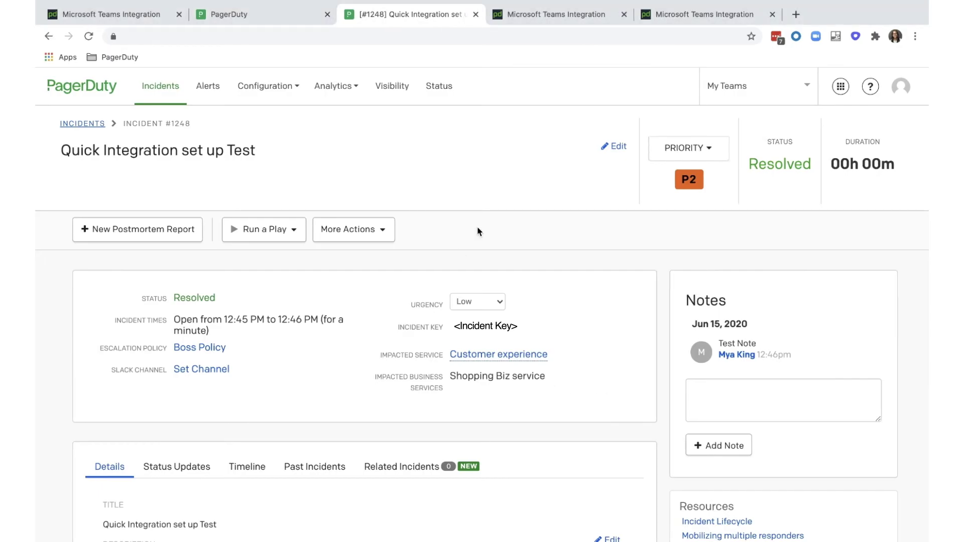
pyautogui.click(262, 87)
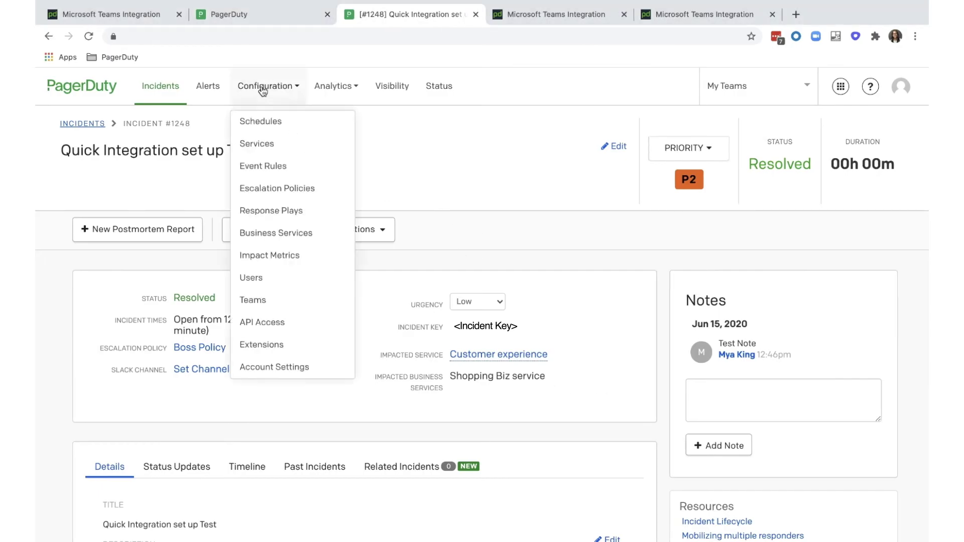
pyautogui.click(256, 144)
pyautogui.scroll(-2, 185, 423)
pyautogui.click(173, 428)
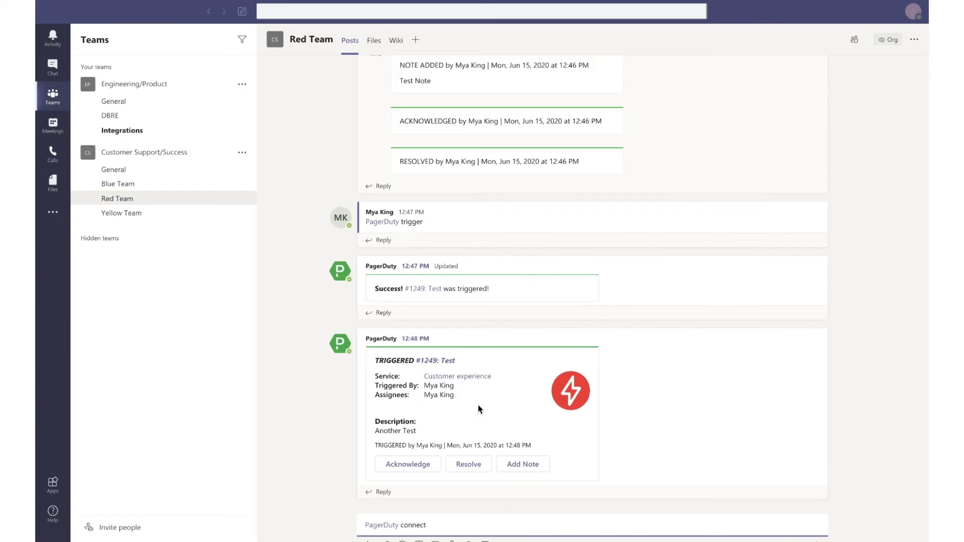
pyautogui.write('<PagerDuty Browser URL>')
pyautogui.press('Return')
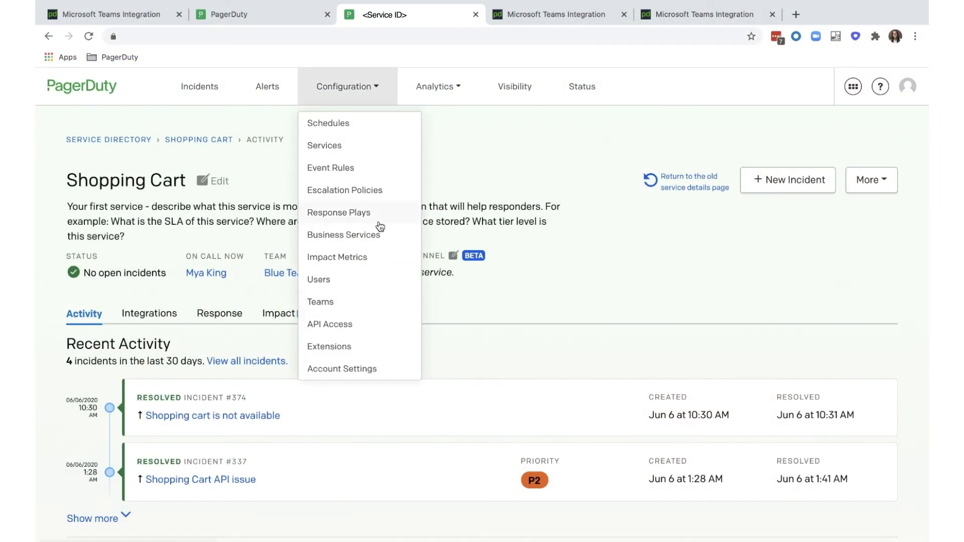
pyautogui.click(346, 346)
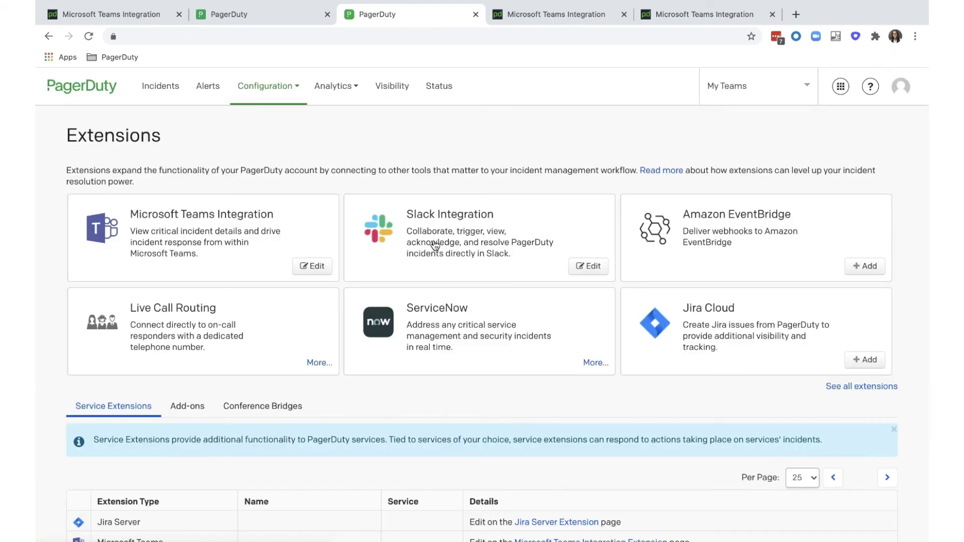
# Remove the Customer experience to Red channel connection under Customer Support in Microsoft Teams Integration
pyautogui.click(219, 239)
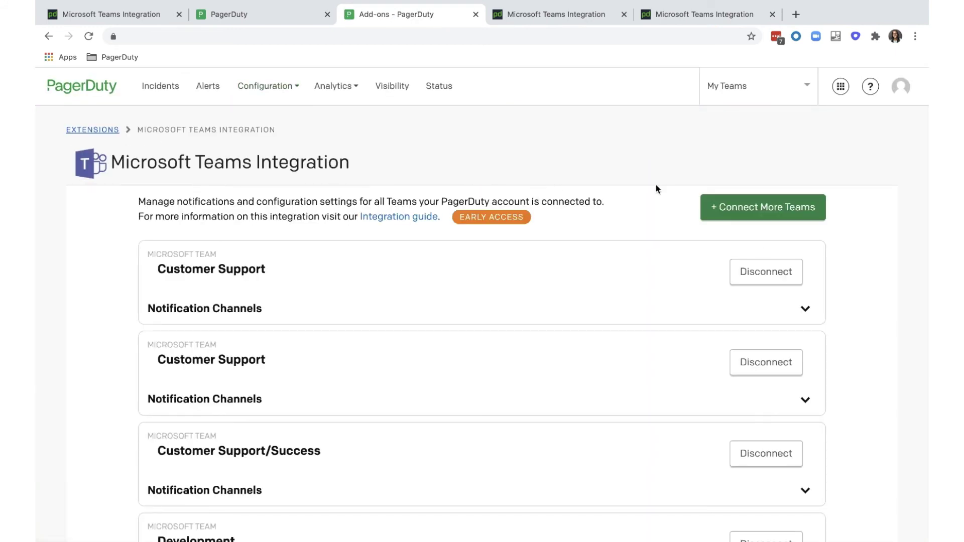
pyautogui.scroll(-2, 657, 329)
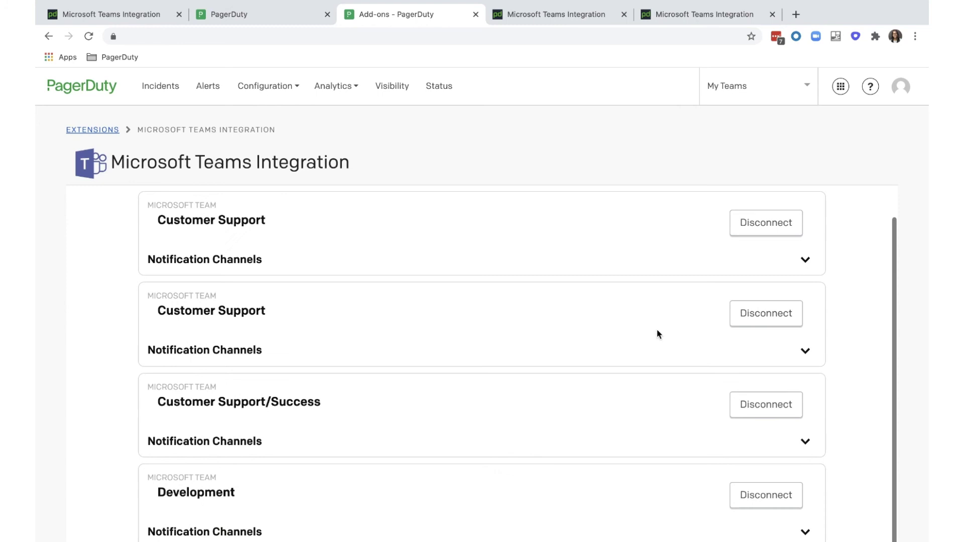
pyautogui.click(804, 261)
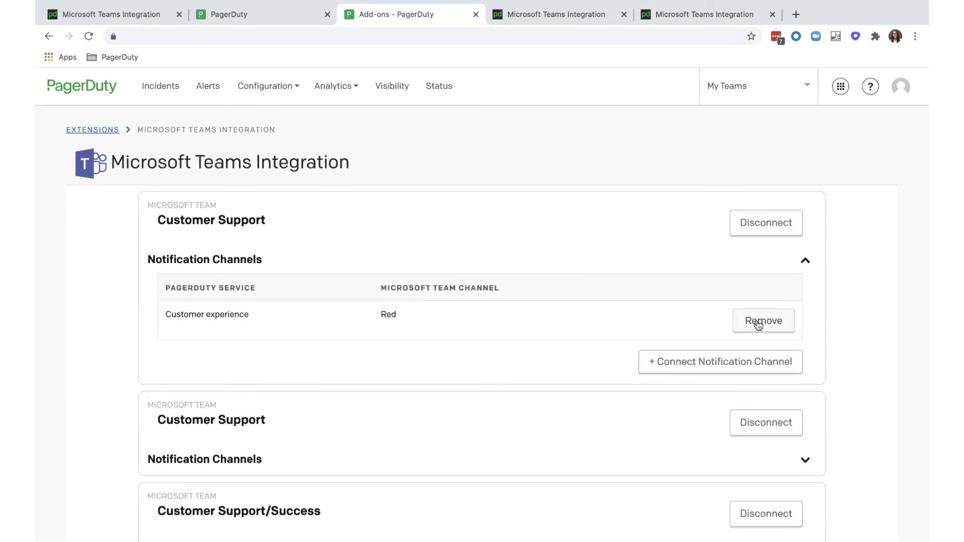
pyautogui.click(758, 324)
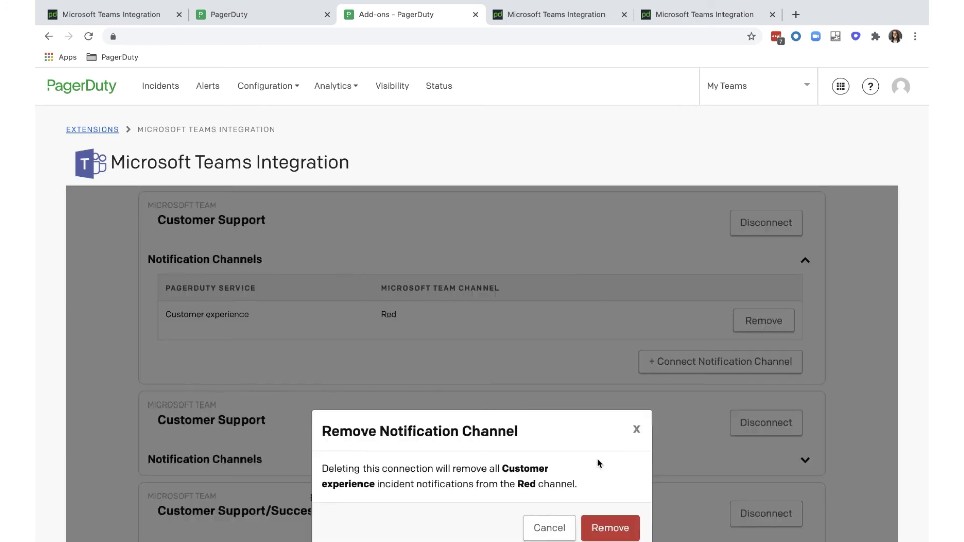
pyautogui.click(608, 532)
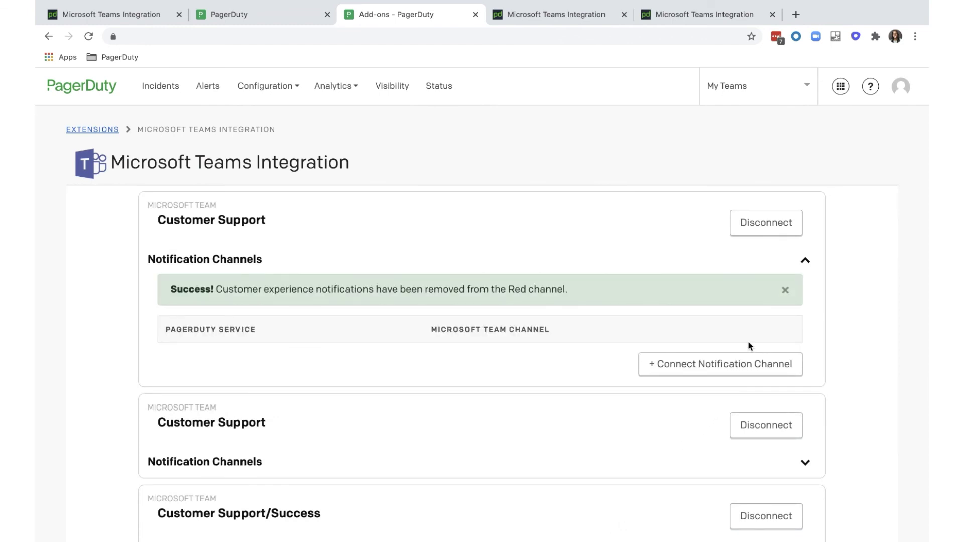
# Disconnect the Customer Support team from PagerDuty, entering 'disconnect' to confirm
pyautogui.click(773, 225)
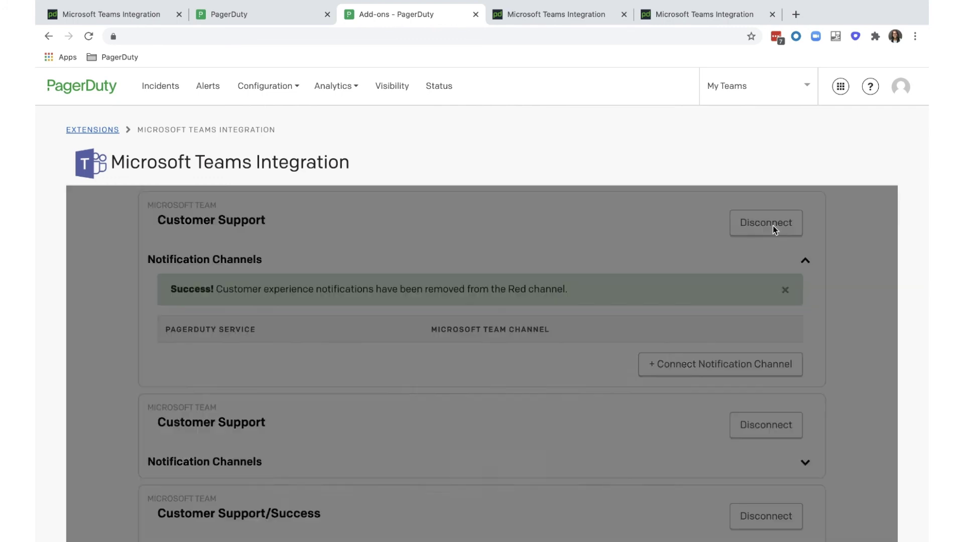
pyautogui.scroll(-1, 704, 264)
pyautogui.scroll(-3, 703, 268)
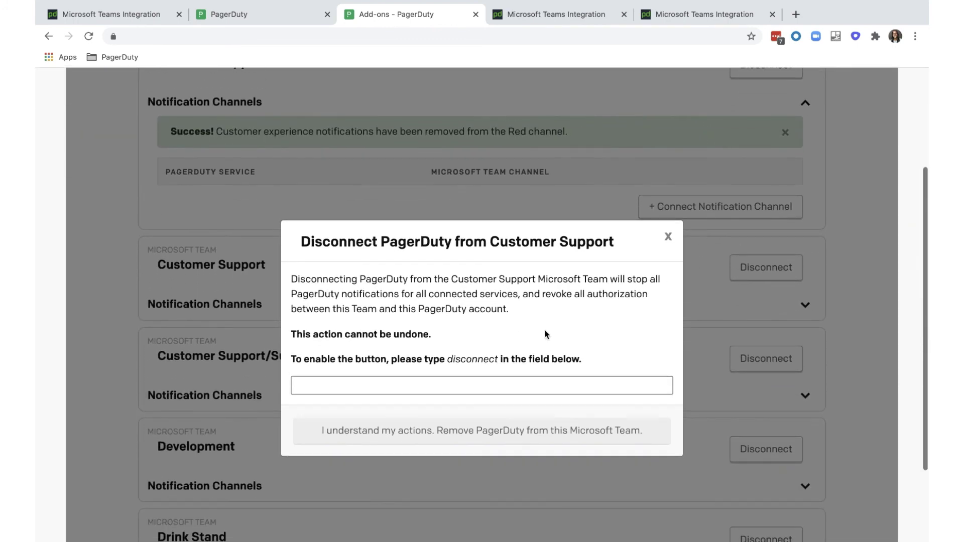
pyautogui.click(517, 385)
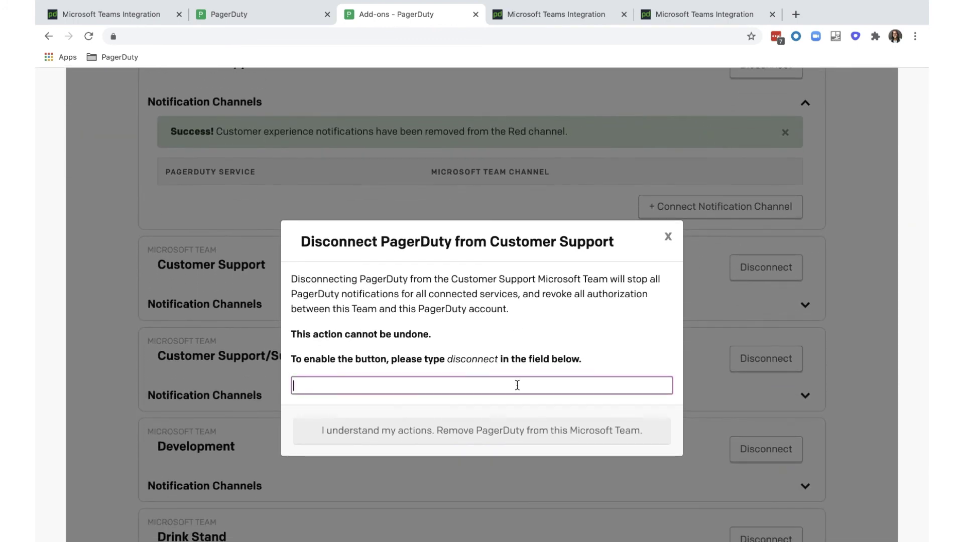
pyautogui.write('disconnect')
pyautogui.click(469, 432)
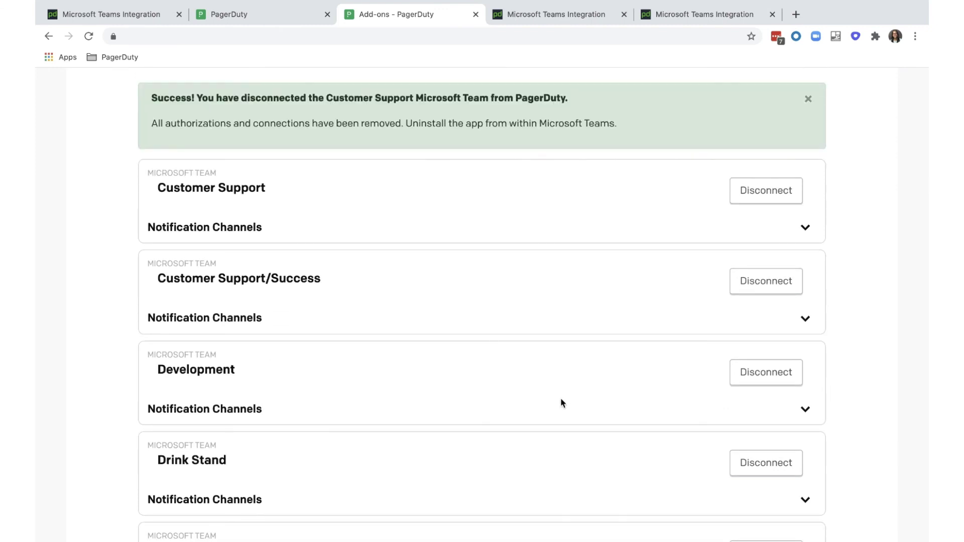